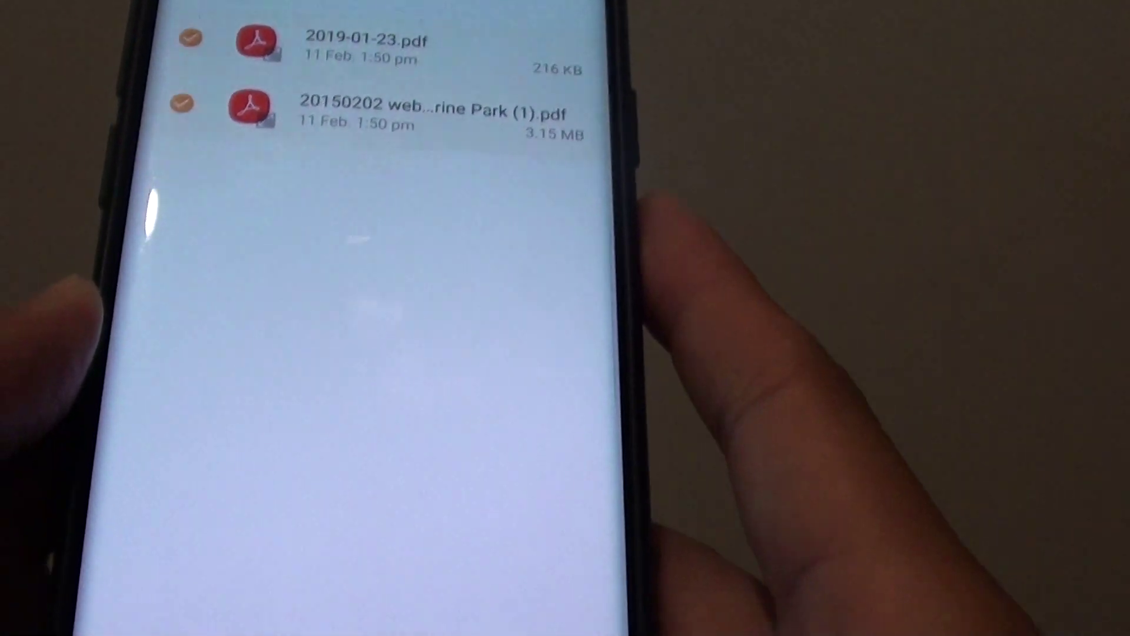
Step: Return to the home screen and show the app drawer listing Secure Folder
left_click(380, 401)
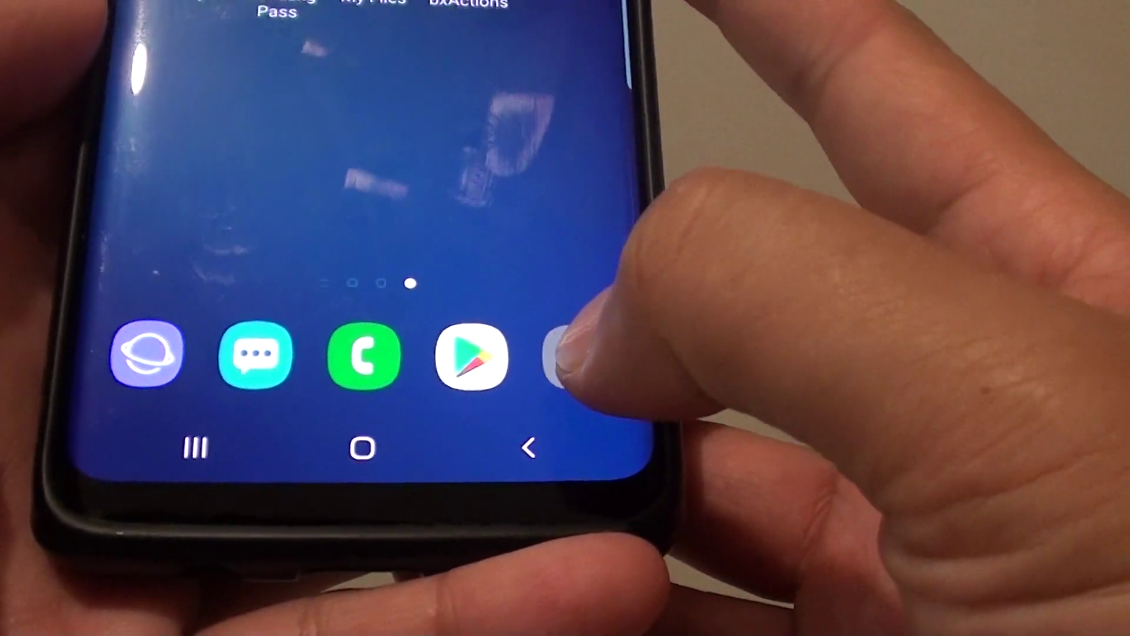
left_click(483, 322)
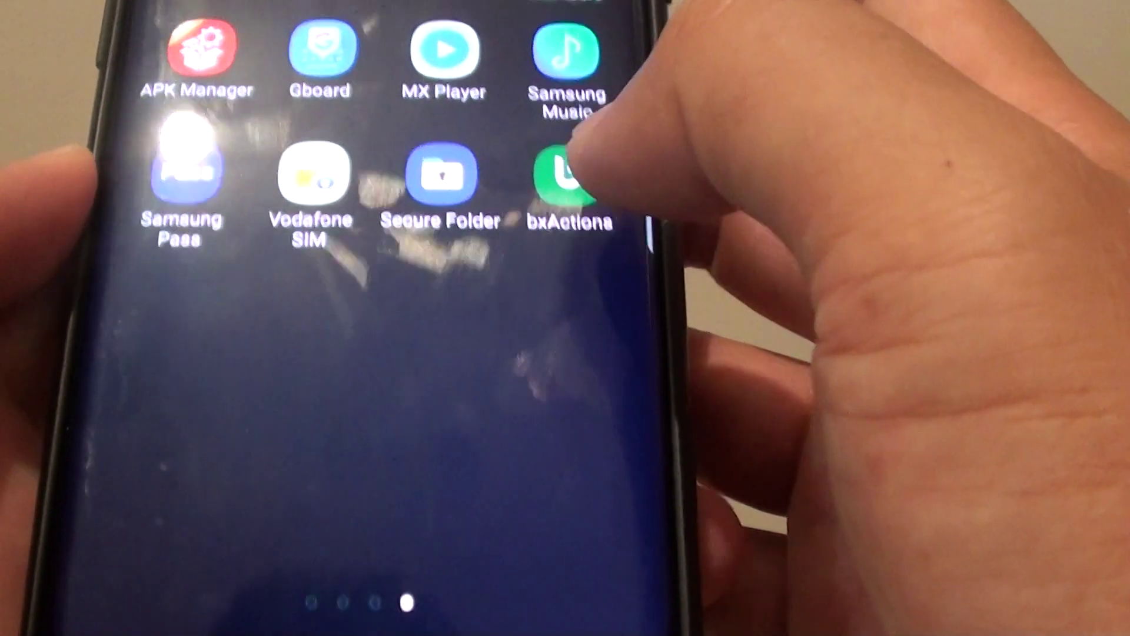